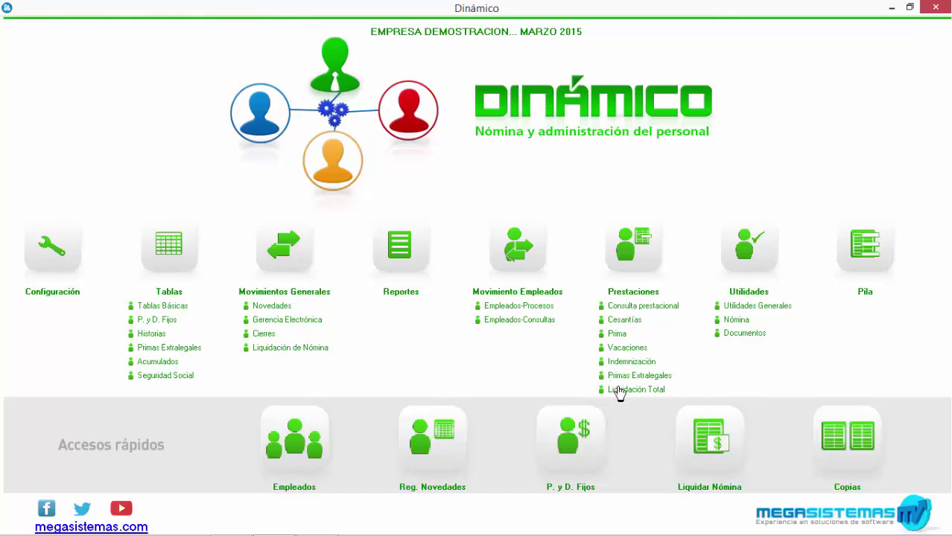
Start a Liquidación Total and load the employee whose surname begins with T from the employee file.
{"action": "left_click", "coordinate": [620, 392]}
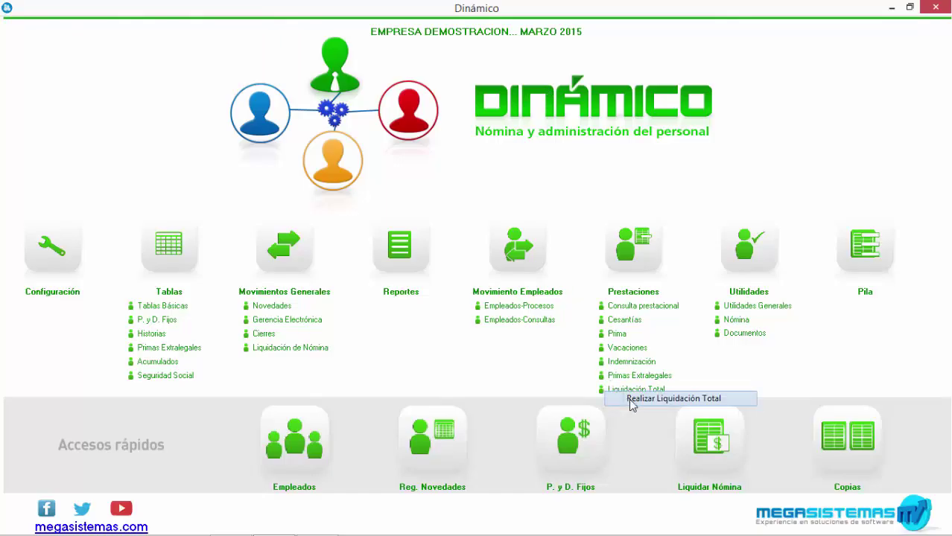
{"action": "left_click", "coordinate": [631, 400]}
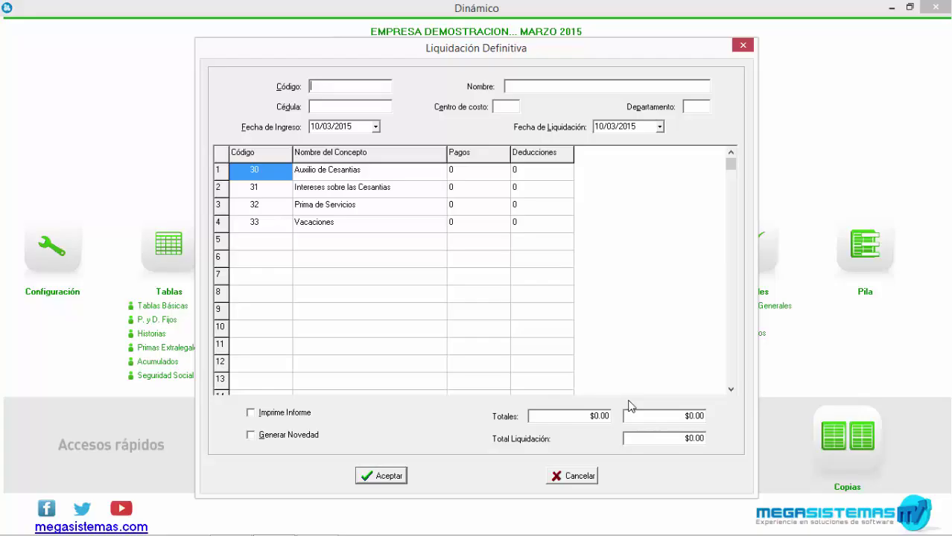
{"action": "key", "text": "Return"}
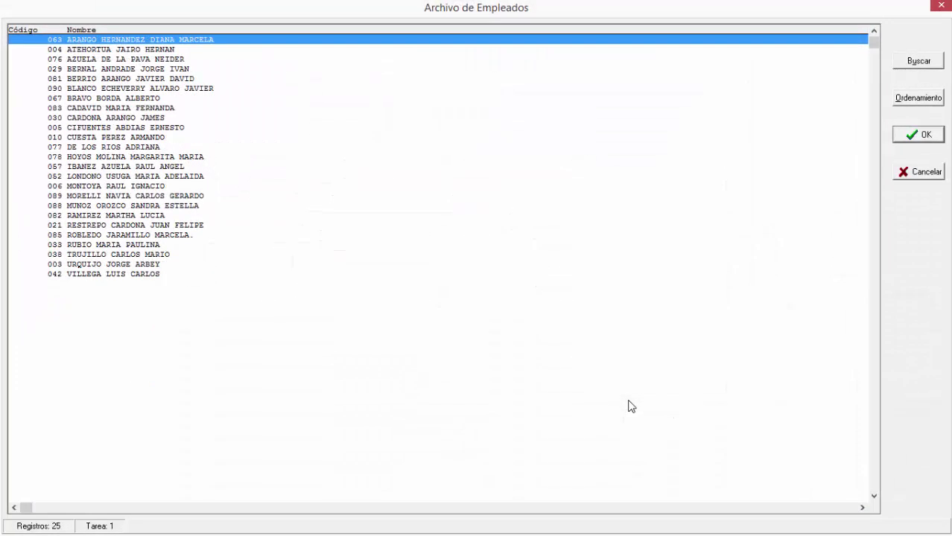
{"action": "key", "text": "t"}
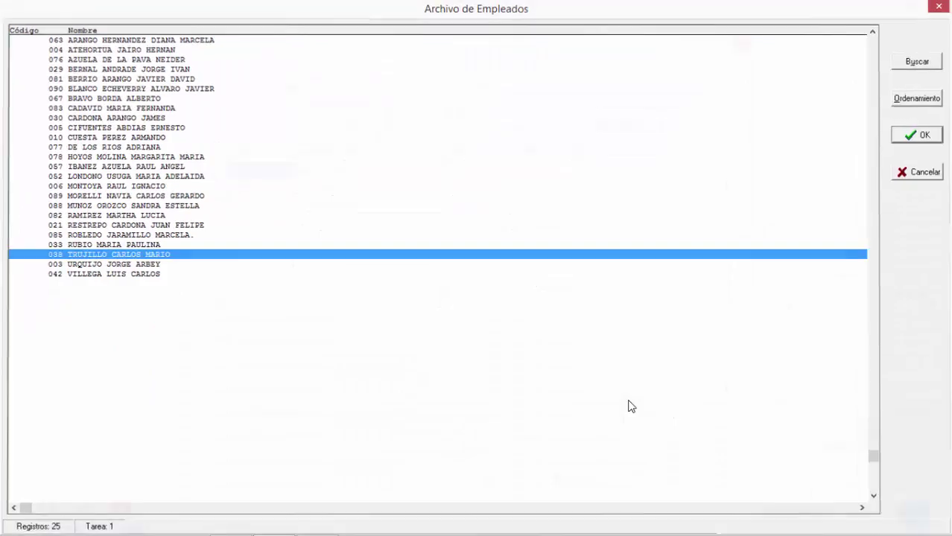
{"action": "key", "text": "Return"}
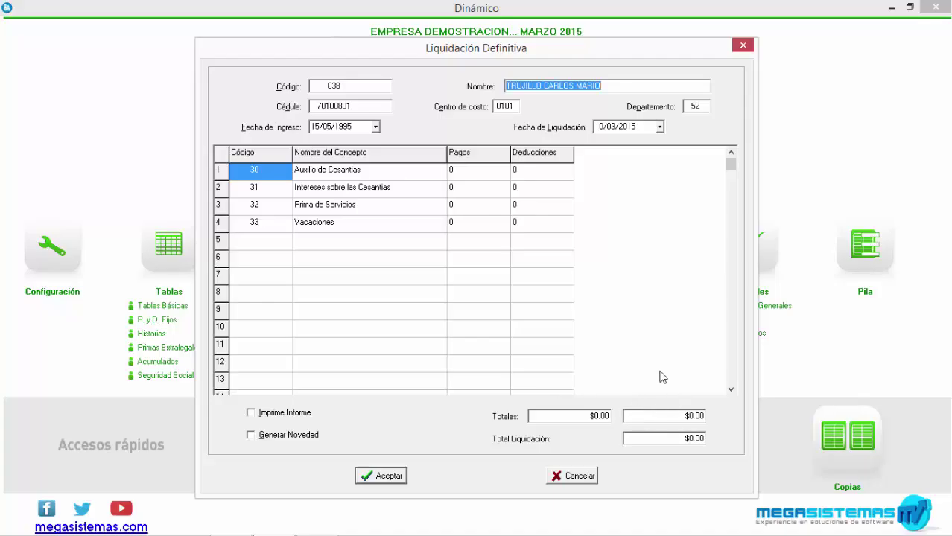
Calculate the Auxilio de Cesantías payment for the period starting 2015/01/01, keeping the proposed end and cutoff dates.
{"action": "left_click", "coordinate": [484, 176]}
{"action": "left_click", "coordinate": [484, 176]}
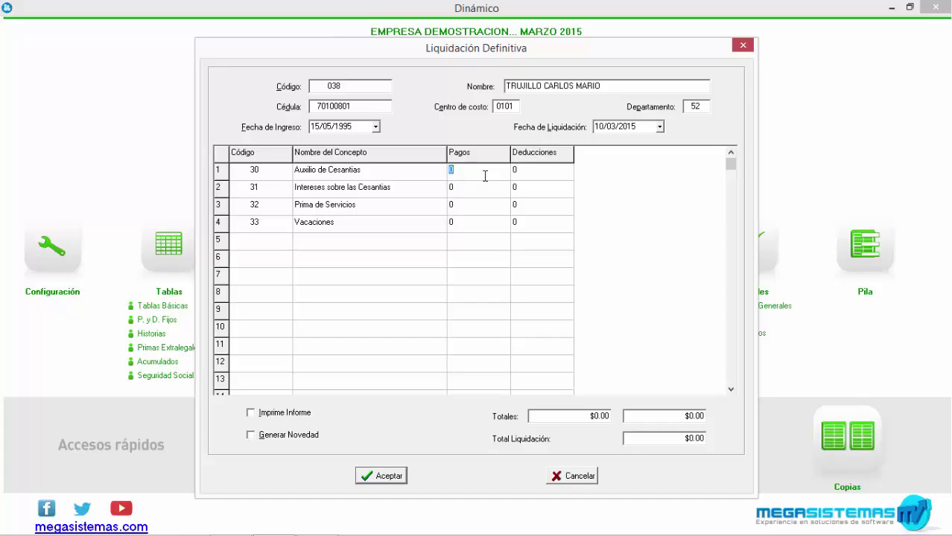
{"action": "double_click", "coordinate": [523, 177]}
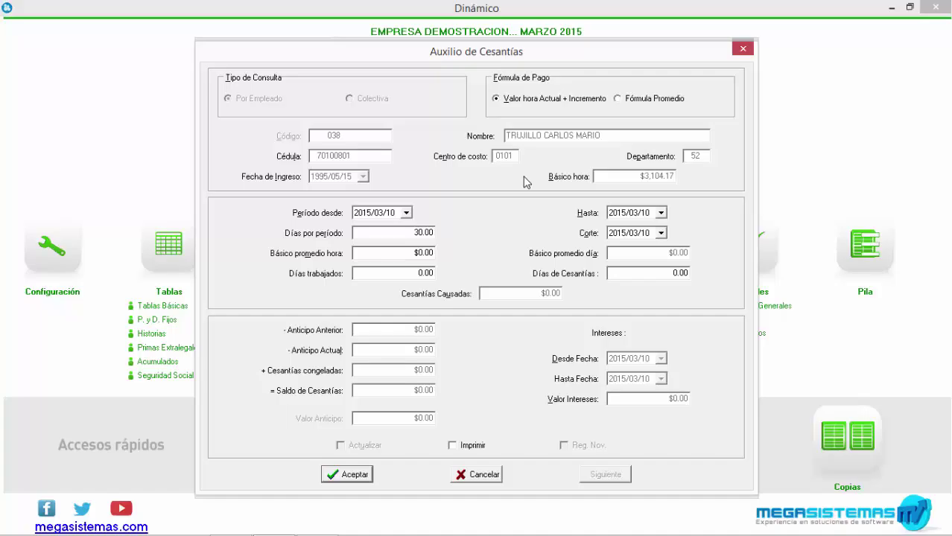
{"action": "left_click", "coordinate": [409, 214]}
{"action": "left_click", "coordinate": [407, 213]}
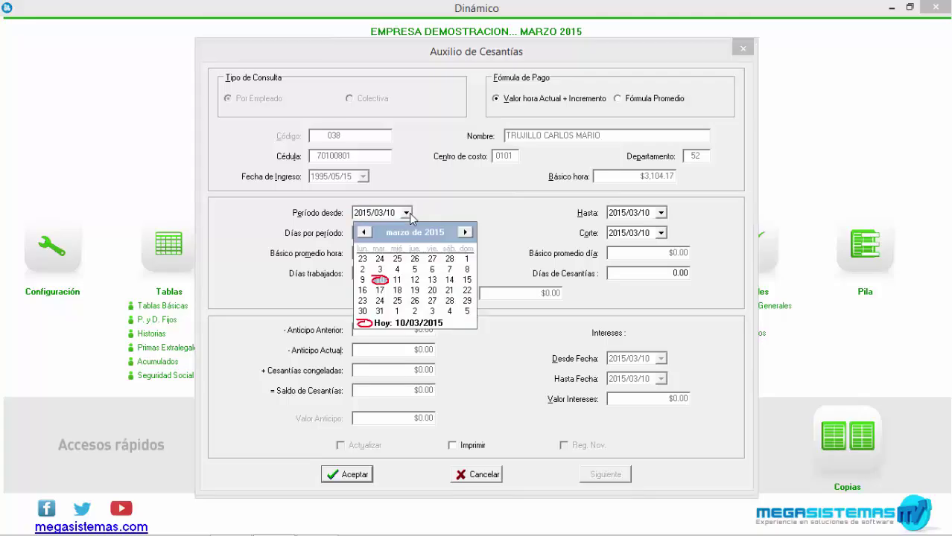
{"action": "left_click", "coordinate": [363, 233]}
{"action": "left_click", "coordinate": [363, 232]}
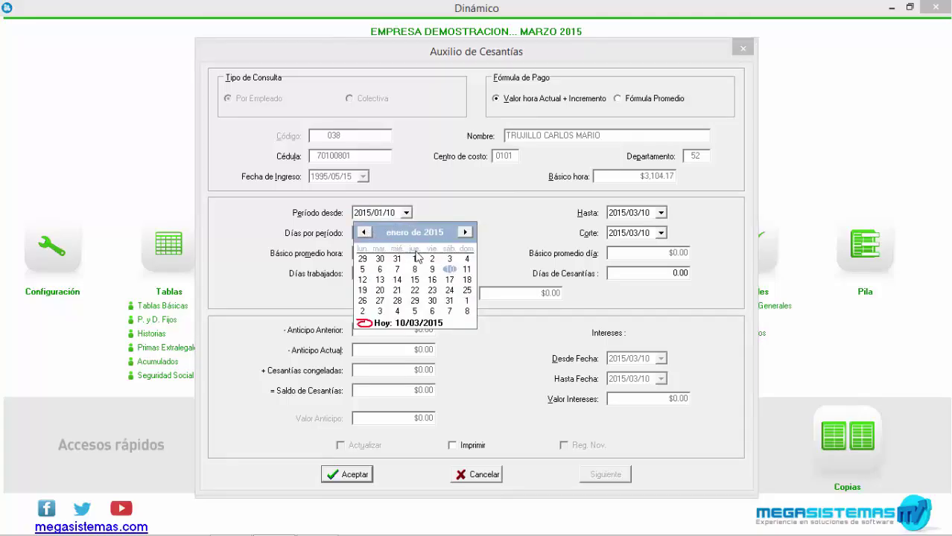
{"action": "left_click", "coordinate": [415, 259]}
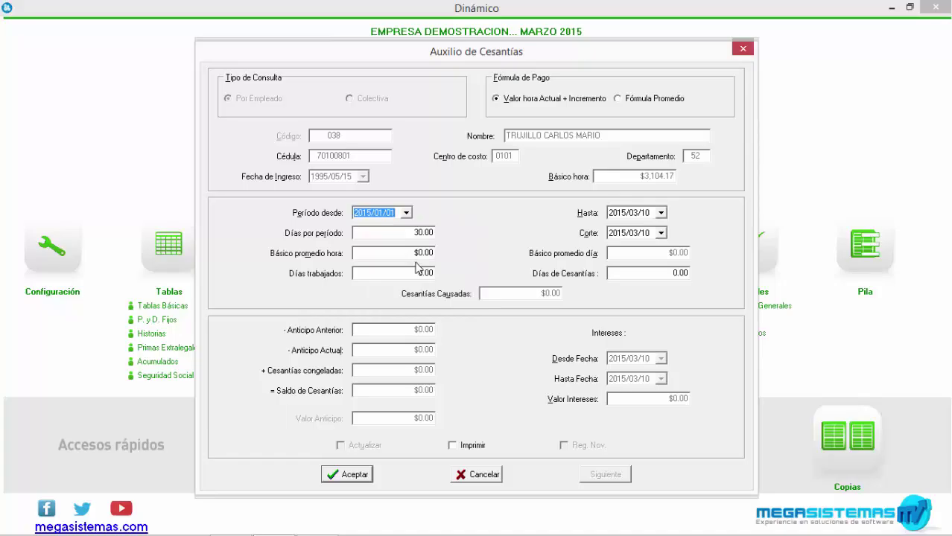
{"action": "key", "text": "Tab"}
{"action": "key", "text": "Tab"}
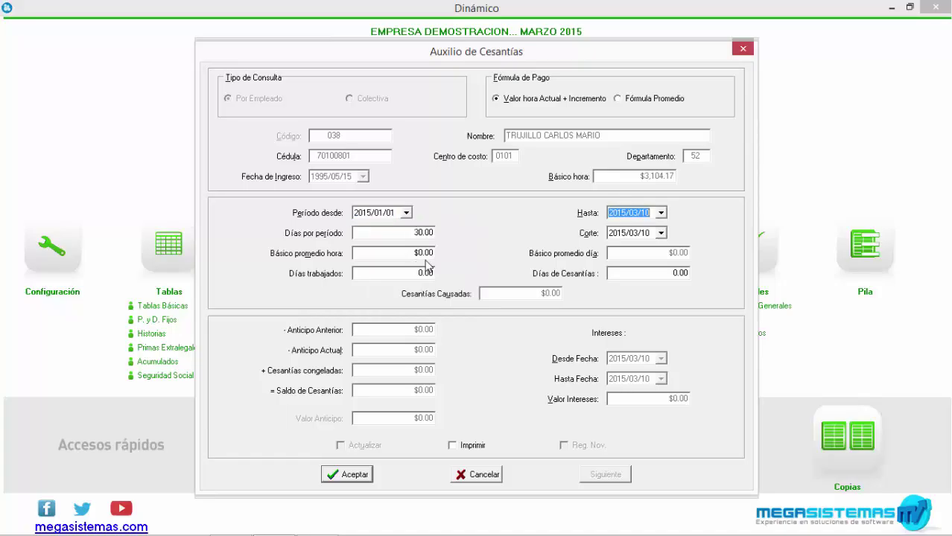
{"action": "key", "text": "Tab"}
{"action": "key", "text": "Tab"}
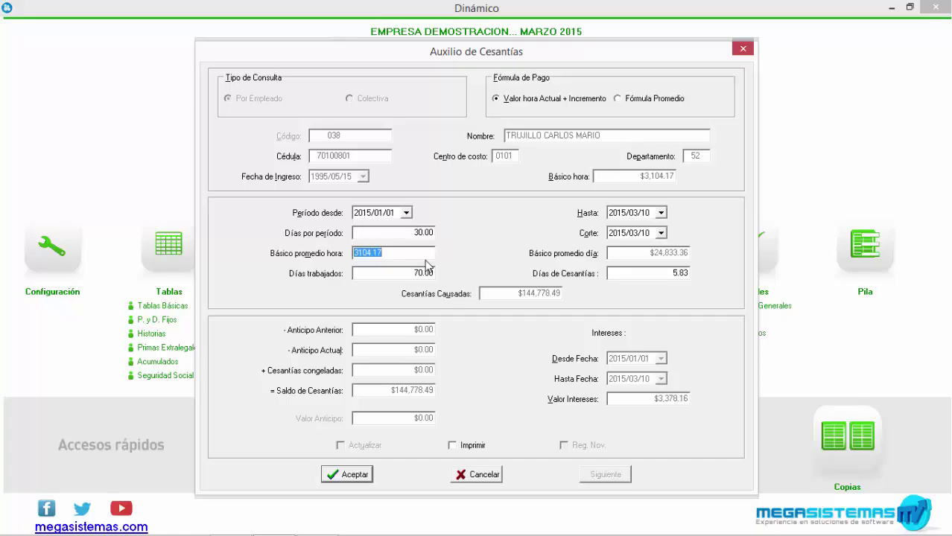
Accept the cesantías calculation with its printed report, keeping the default report settings, and close the report.
{"action": "left_click", "coordinate": [455, 447]}
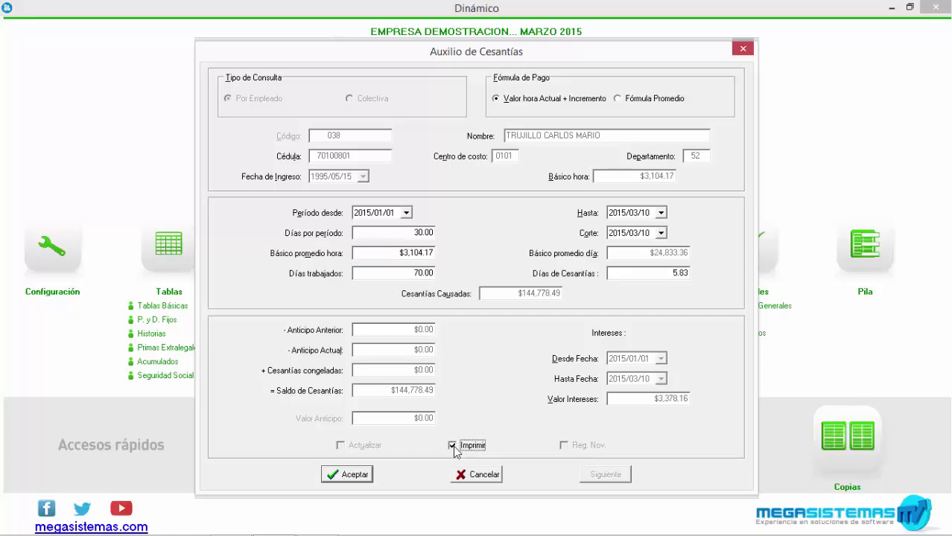
{"action": "left_click", "coordinate": [348, 476]}
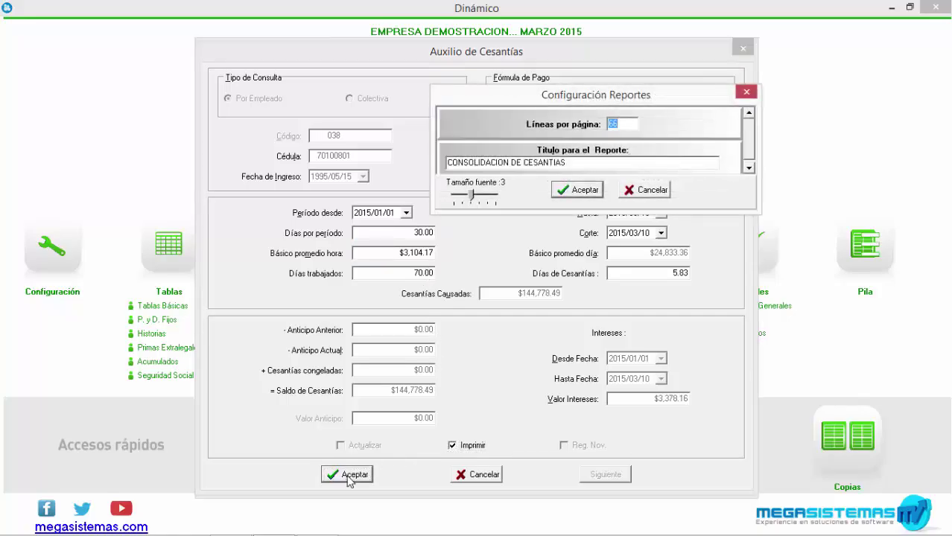
{"action": "left_click", "coordinate": [587, 189]}
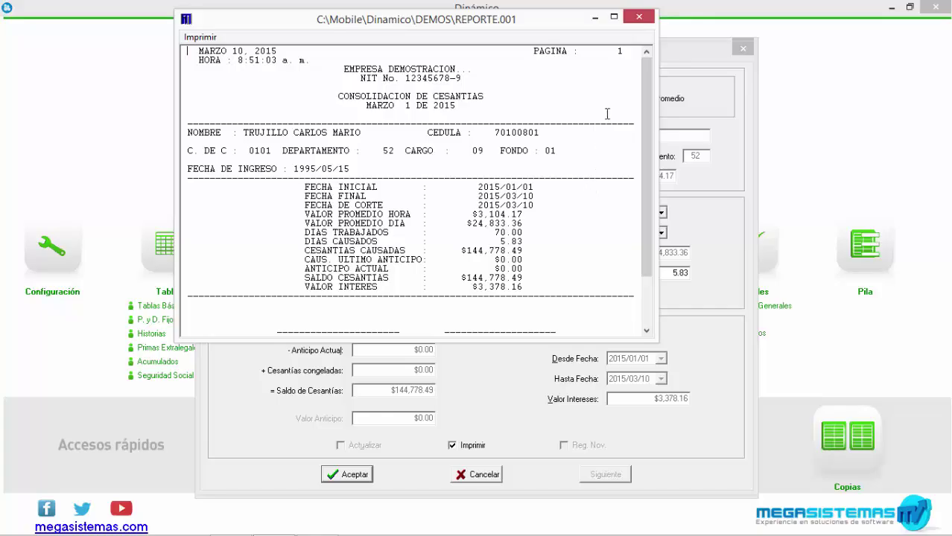
{"action": "left_click", "coordinate": [640, 18]}
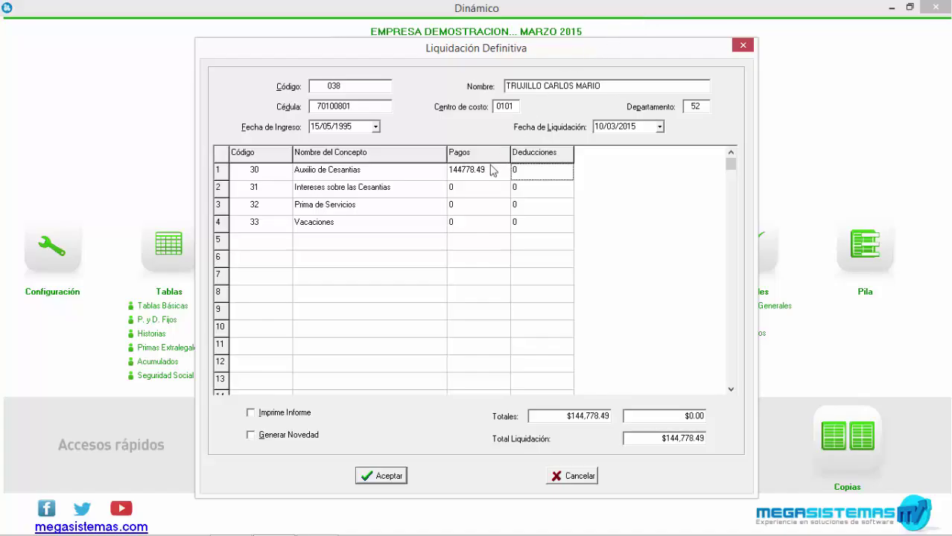
Fill in the calculated payment for the Intereses sobre las Cesantías concept.
{"action": "left_click", "coordinate": [477, 191]}
{"action": "left_click", "coordinate": [478, 190]}
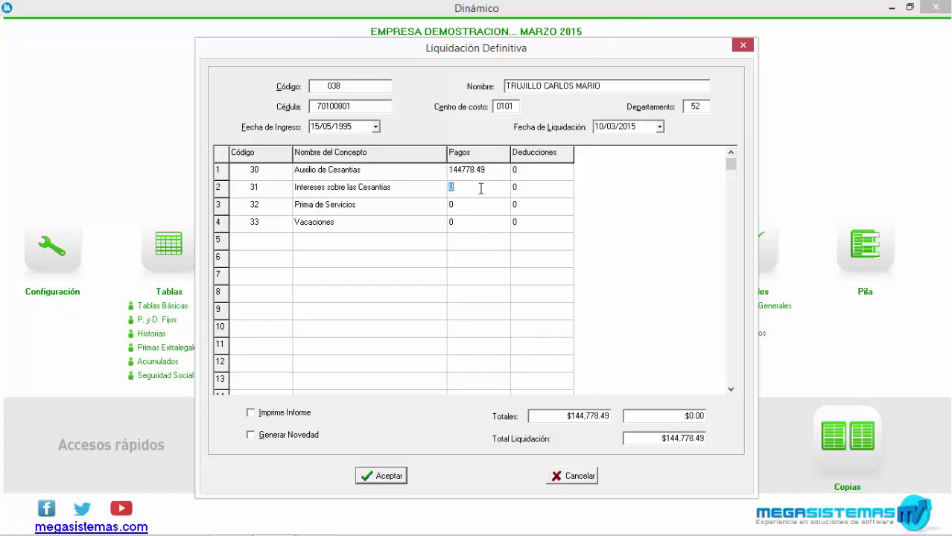
{"action": "left_click", "coordinate": [532, 191]}
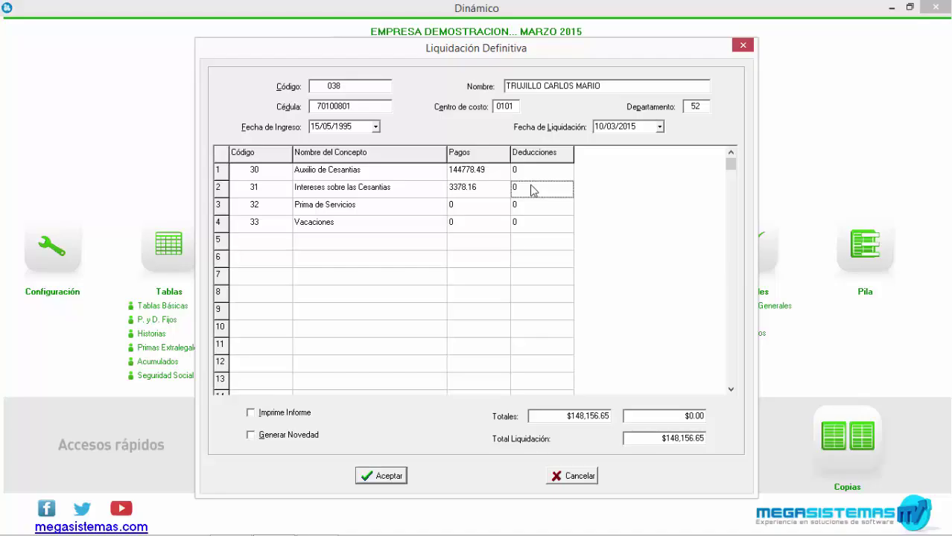
Open the Prima de Servicios calculation and set the averaging months to 01 through 03 and the period start to 2015/01/01.
{"action": "left_click", "coordinate": [489, 207]}
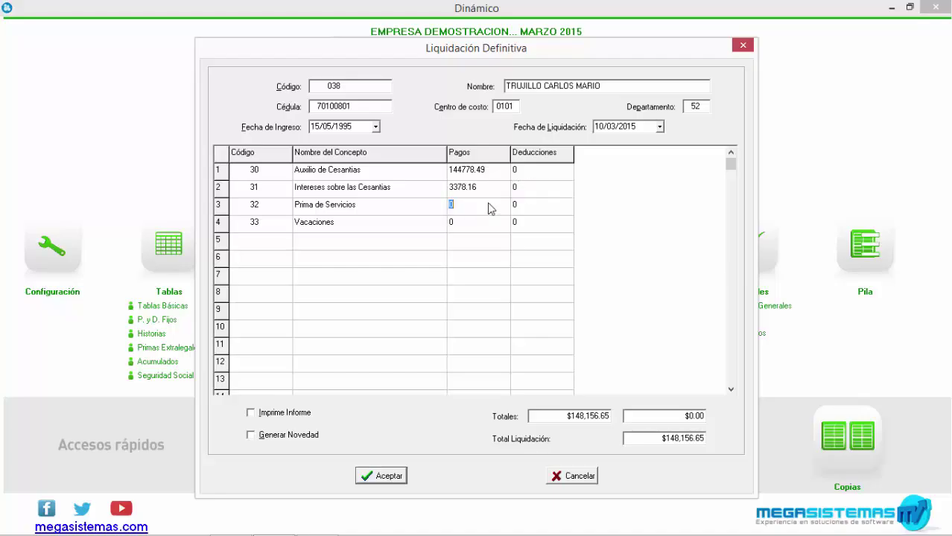
{"action": "left_click", "coordinate": [518, 204]}
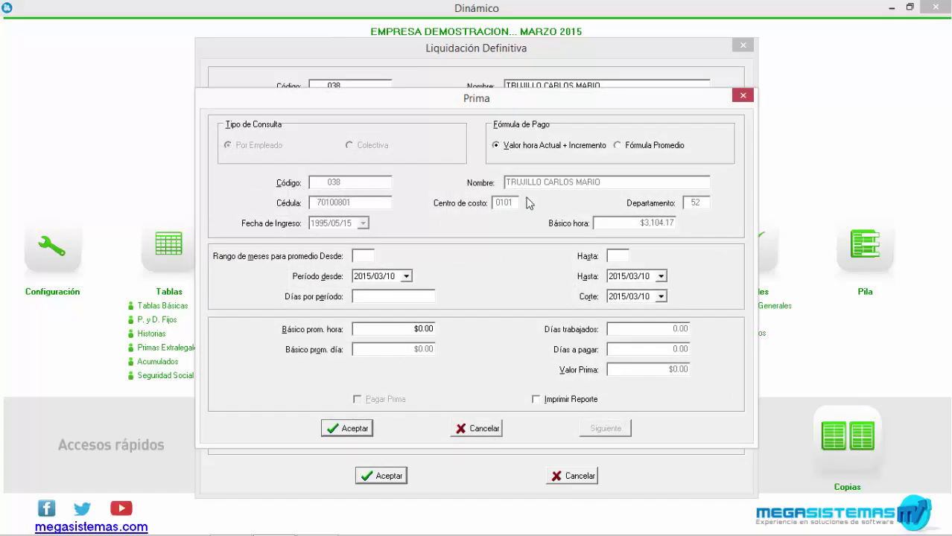
{"action": "left_click", "coordinate": [371, 255]}
{"action": "type", "text": "01"}
{"action": "type", "text": "03"}
{"action": "left_click", "coordinate": [406, 276]}
{"action": "left_click", "coordinate": [364, 297]}
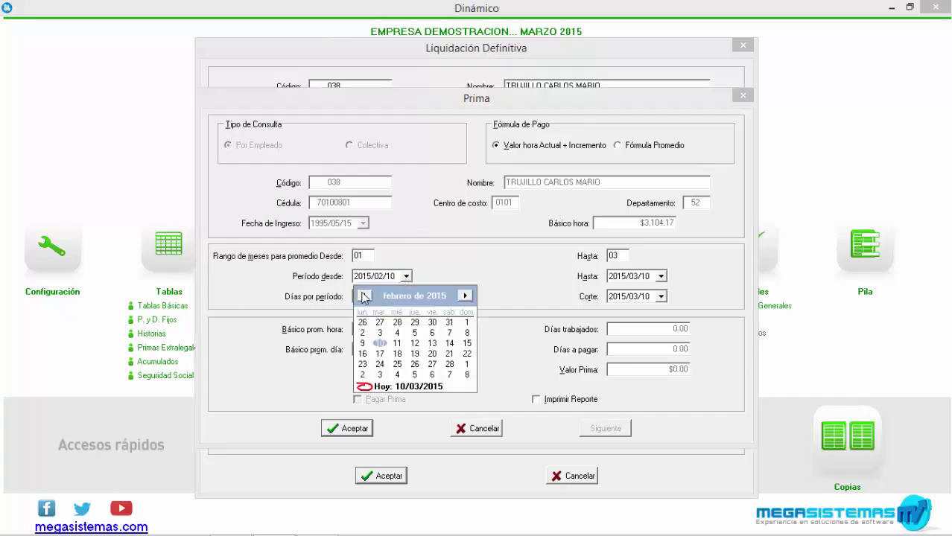
{"action": "left_click", "coordinate": [364, 297]}
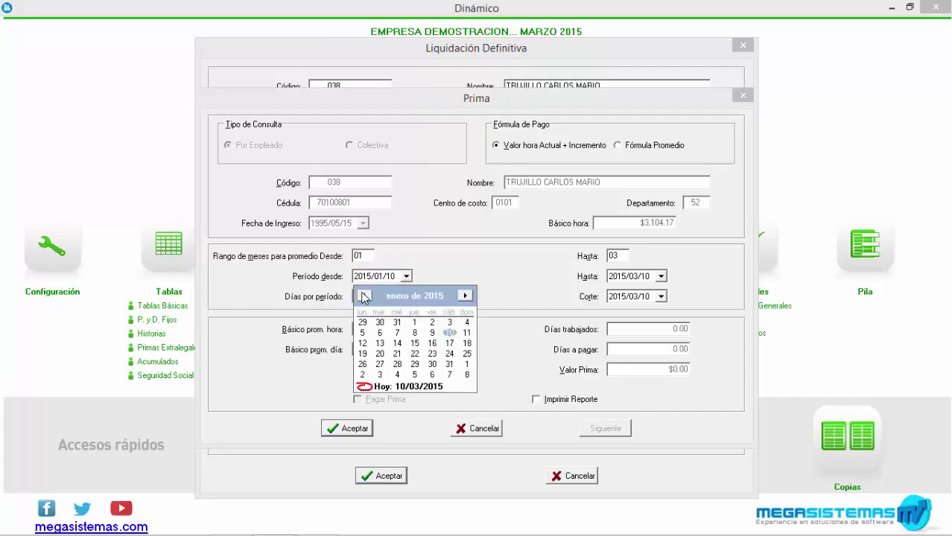
{"action": "left_click", "coordinate": [415, 323]}
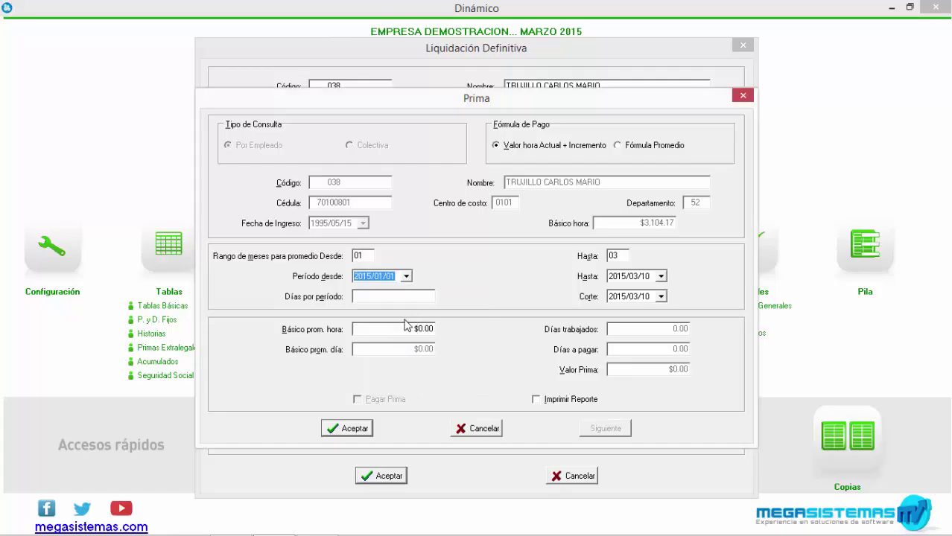
Calculate the prima with 15 days per period and a cutoff date of 2015/03/30.
{"action": "key", "text": "Tab"}
{"action": "key", "text": "Tab"}
{"action": "type", "text": "15"}
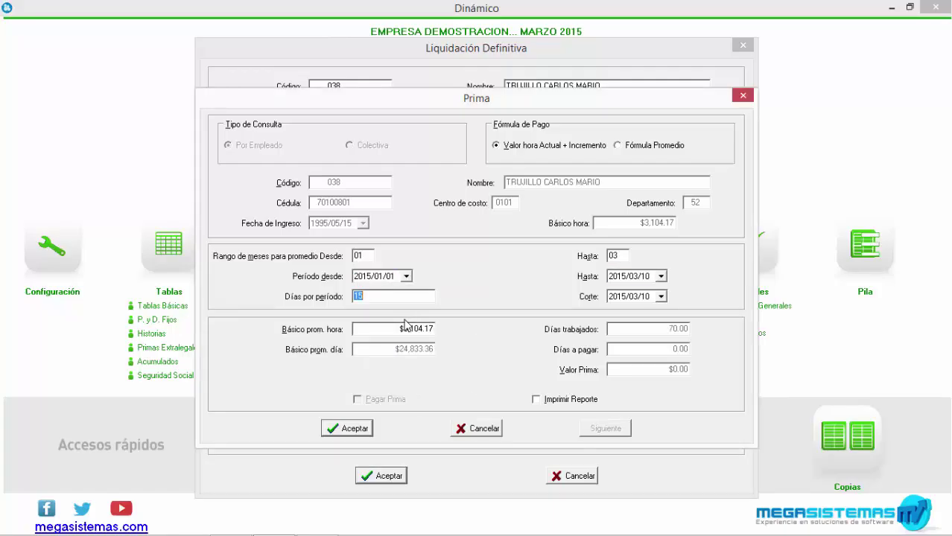
{"action": "key", "text": "Tab"}
{"action": "key", "text": "End"}
{"action": "key", "text": "shift+Left"}
{"action": "key", "text": "shift+Left"}
{"action": "type", "text": "30"}
{"action": "key", "text": "Tab"}
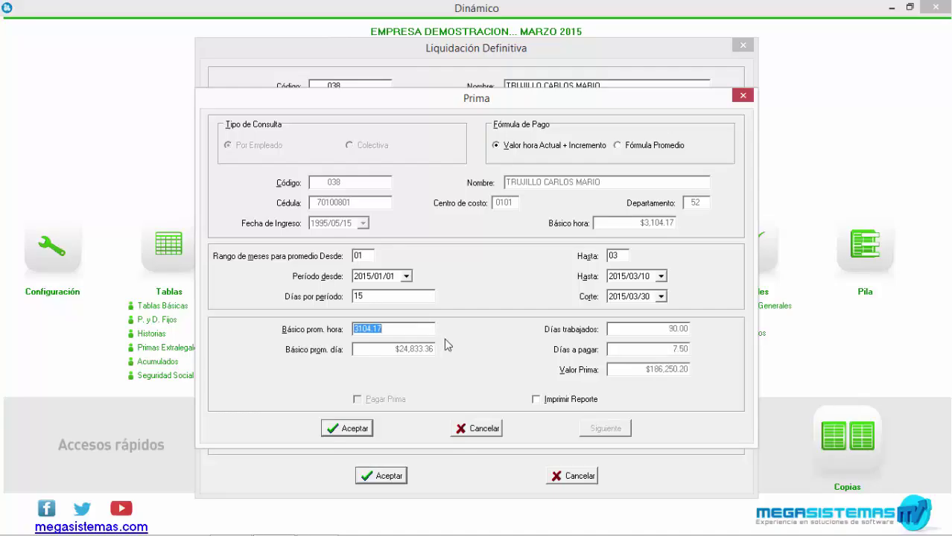
Accept the prima calculation with its printed report, keeping the default report settings, and close the report.
{"action": "left_click", "coordinate": [536, 400]}
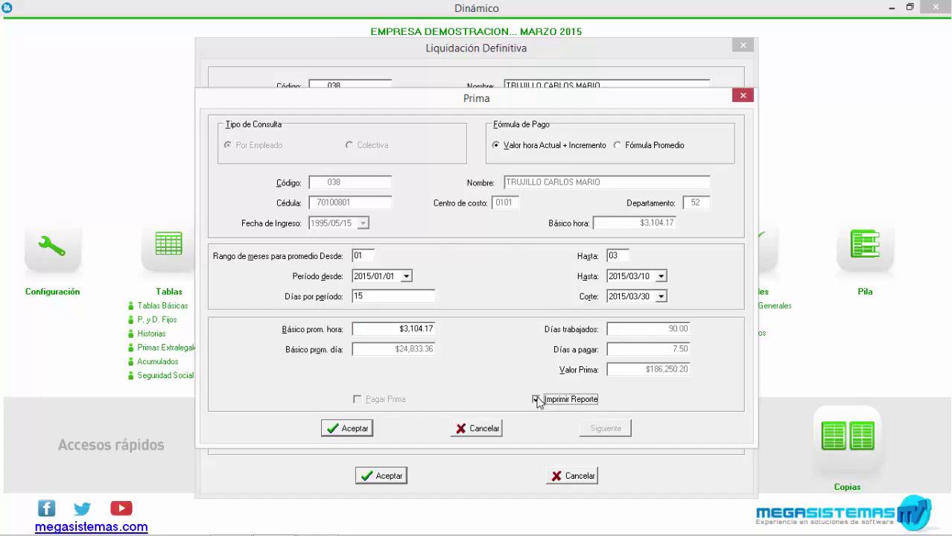
{"action": "left_click", "coordinate": [354, 432]}
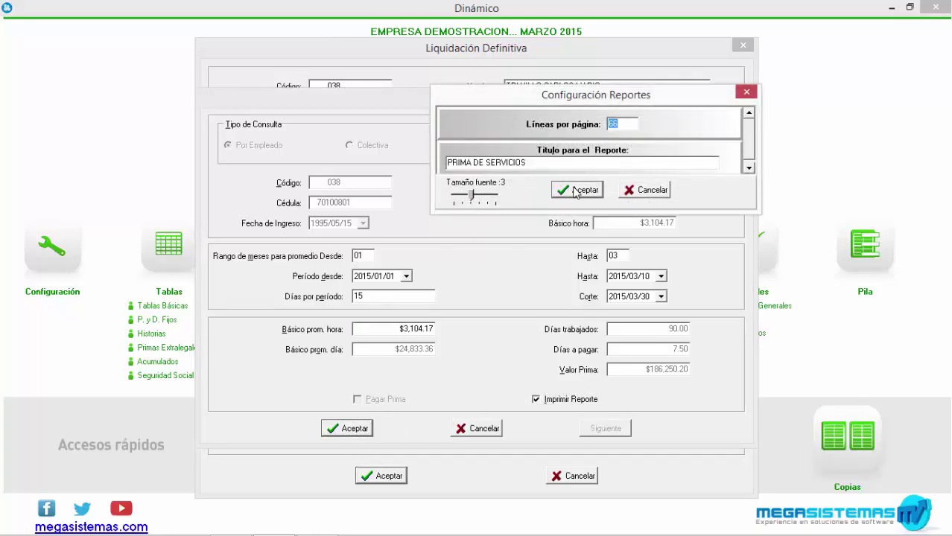
{"action": "left_click", "coordinate": [577, 191]}
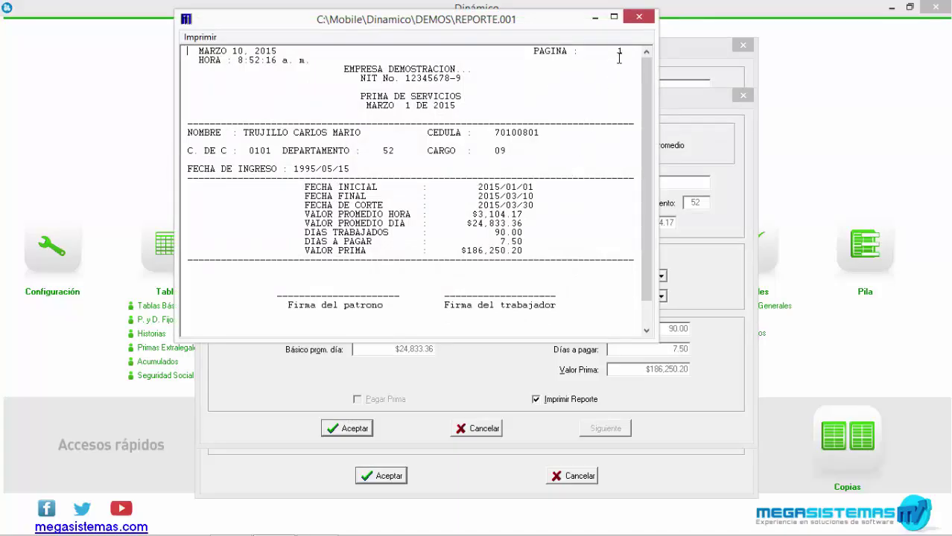
{"action": "left_click", "coordinate": [639, 17]}
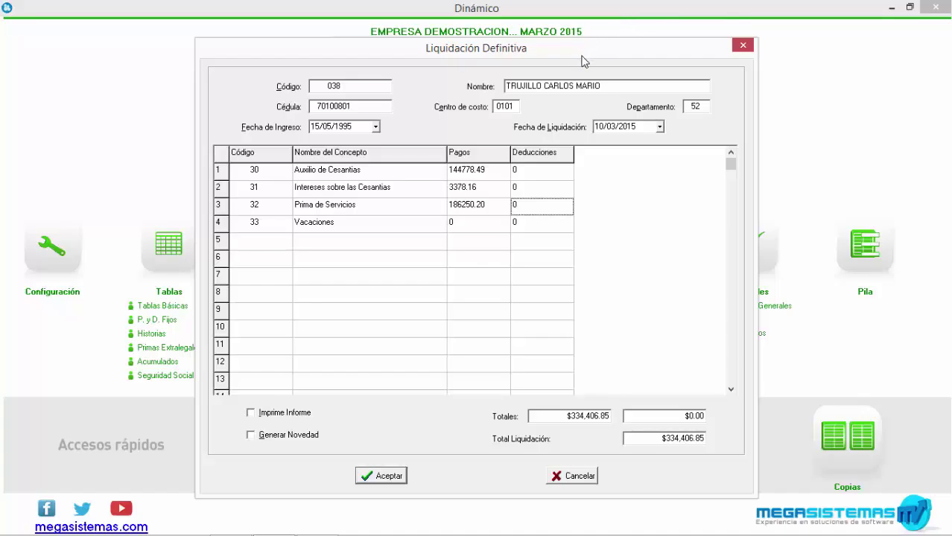
Open the Vacaciones calculation and compute the payment with the proposed dates and days per period.
{"action": "left_click", "coordinate": [470, 226]}
{"action": "left_click", "coordinate": [471, 225]}
{"action": "key", "text": "Return"}
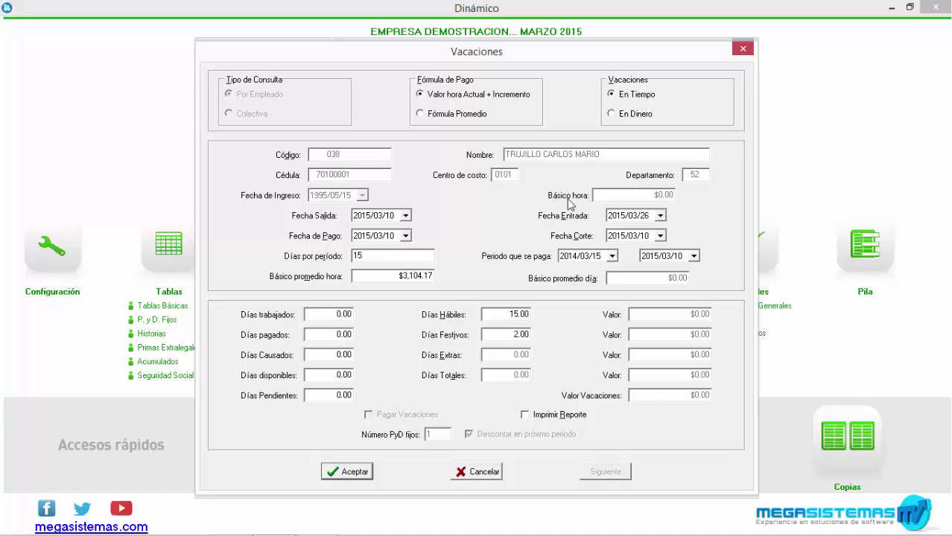
{"action": "left_click", "coordinate": [660, 215]}
{"action": "key", "text": "Return"}
{"action": "key", "text": "Return"}
{"action": "key", "text": "Return"}
{"action": "key", "text": "Return"}
{"action": "key", "text": "Return"}
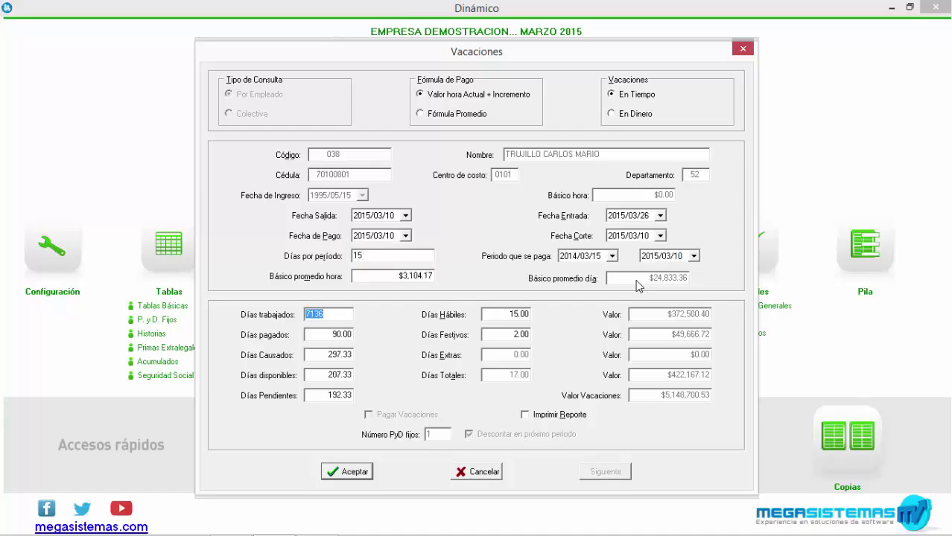
Accept the vacation calculation with its printed report, keeping the default report settings, and close the report.
{"action": "left_click", "coordinate": [536, 416]}
{"action": "left_click", "coordinate": [356, 471]}
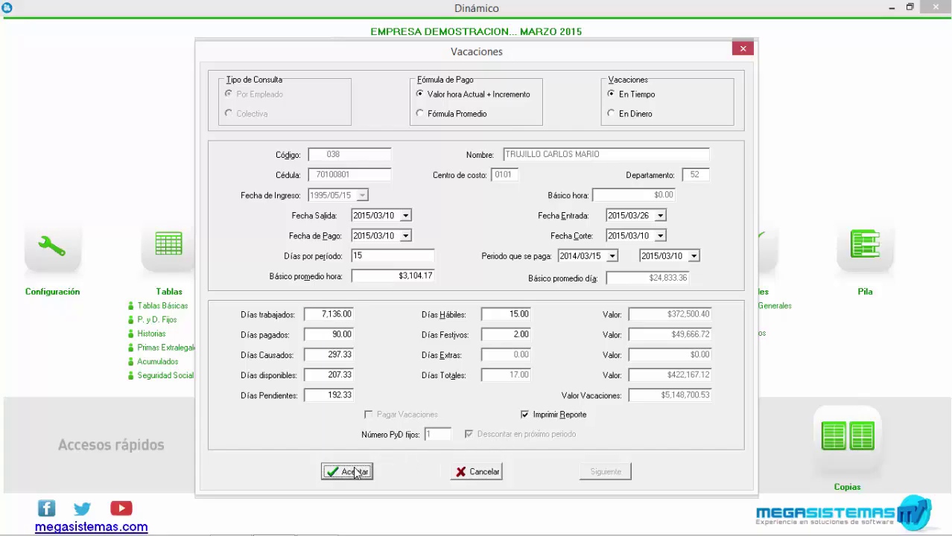
{"action": "left_click", "coordinate": [573, 194]}
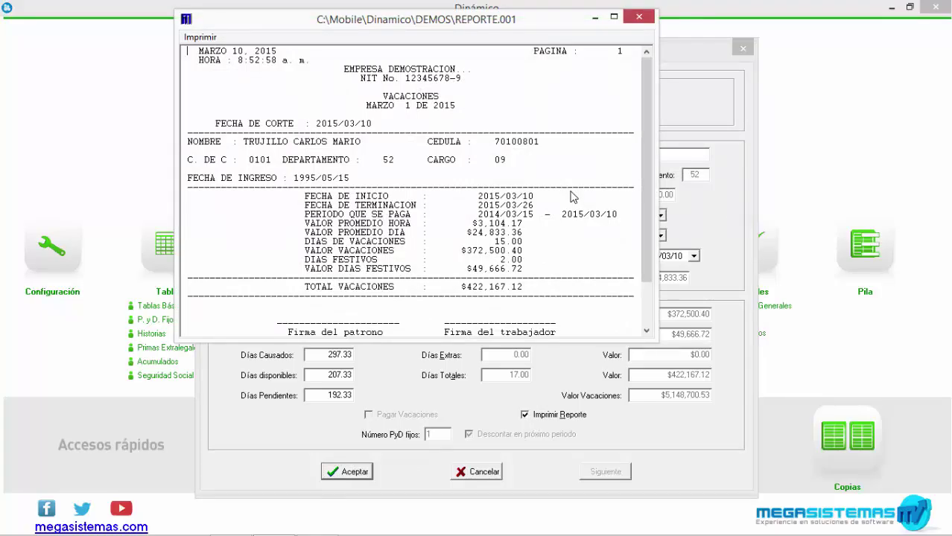
{"action": "left_click", "coordinate": [631, 21]}
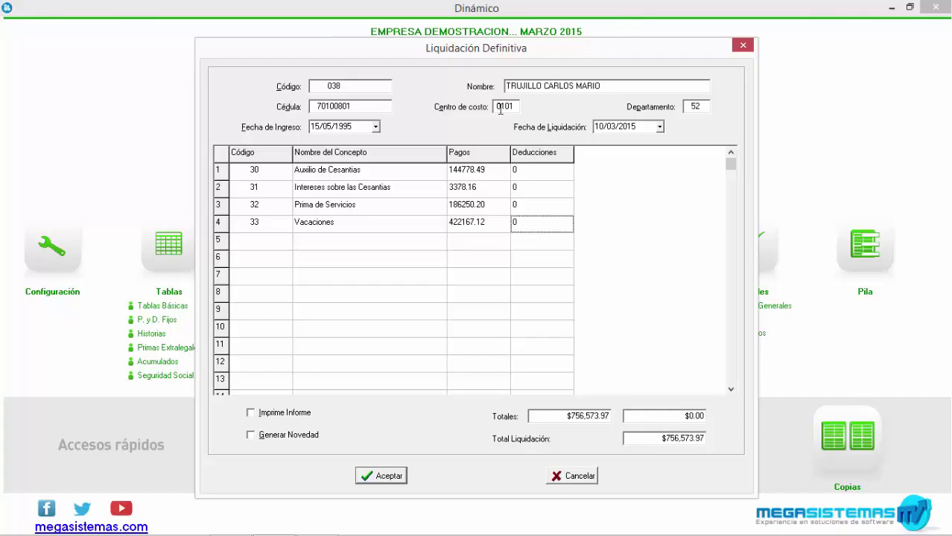
Enable Imprime Informe and Generar Novedad, accept the final settlement, and generate its LIQUIDACION DEFINITIVA report with default settings.
{"action": "left_click", "coordinate": [279, 413]}
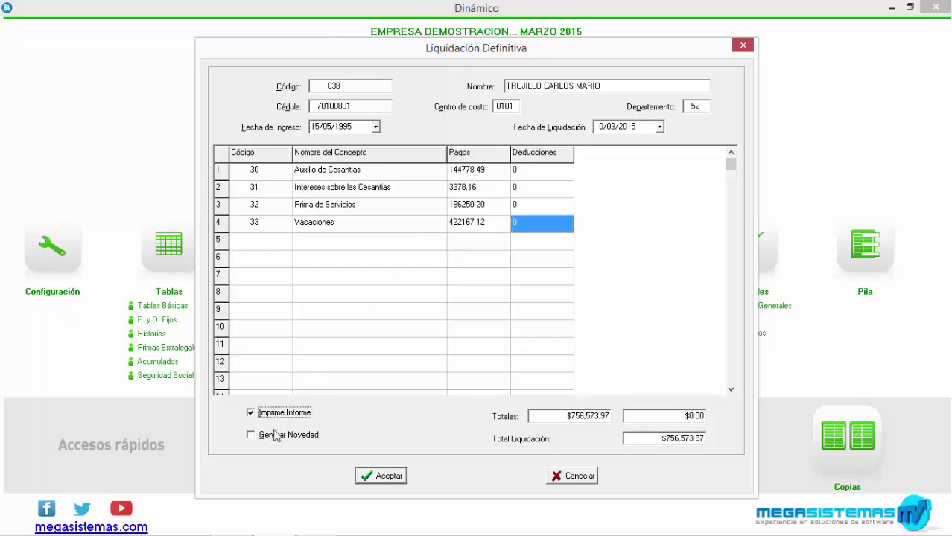
{"action": "left_click", "coordinate": [277, 436]}
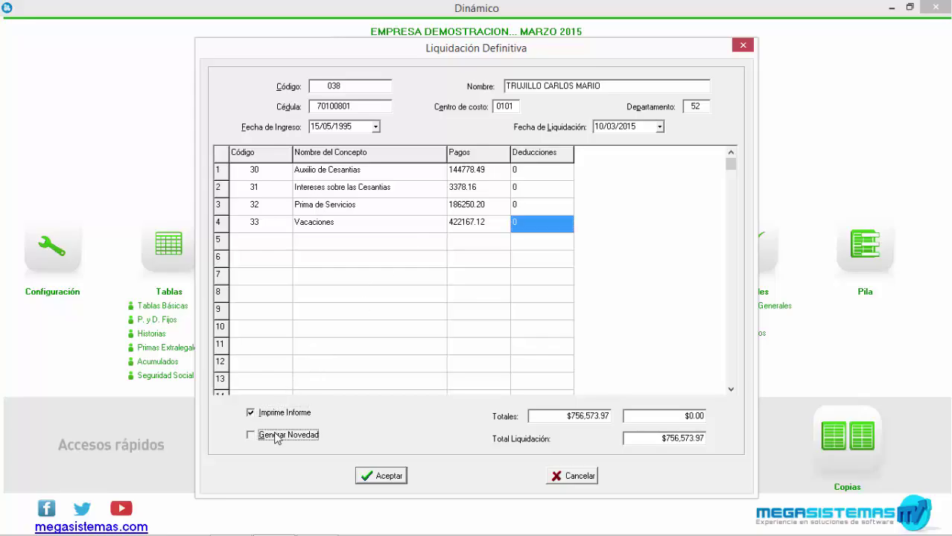
{"action": "left_click", "coordinate": [380, 475]}
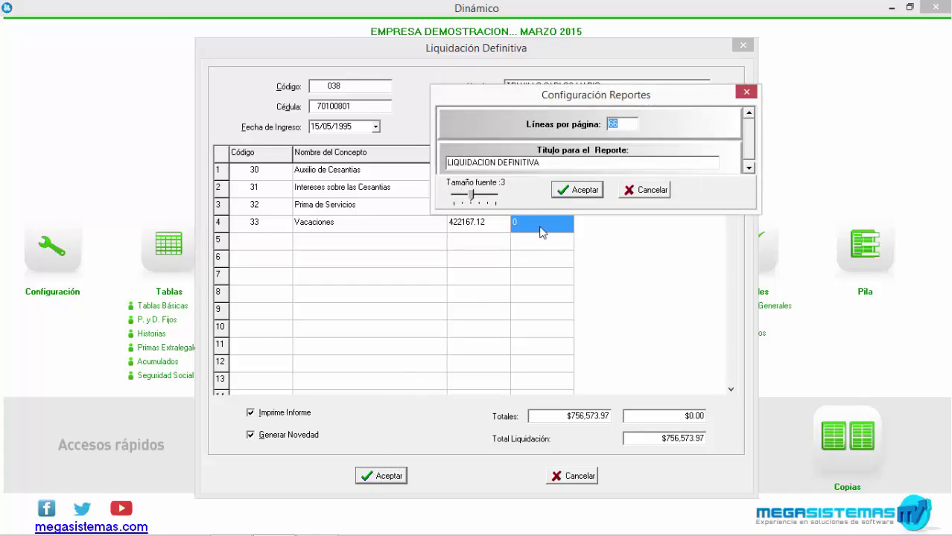
{"action": "left_click", "coordinate": [570, 191]}
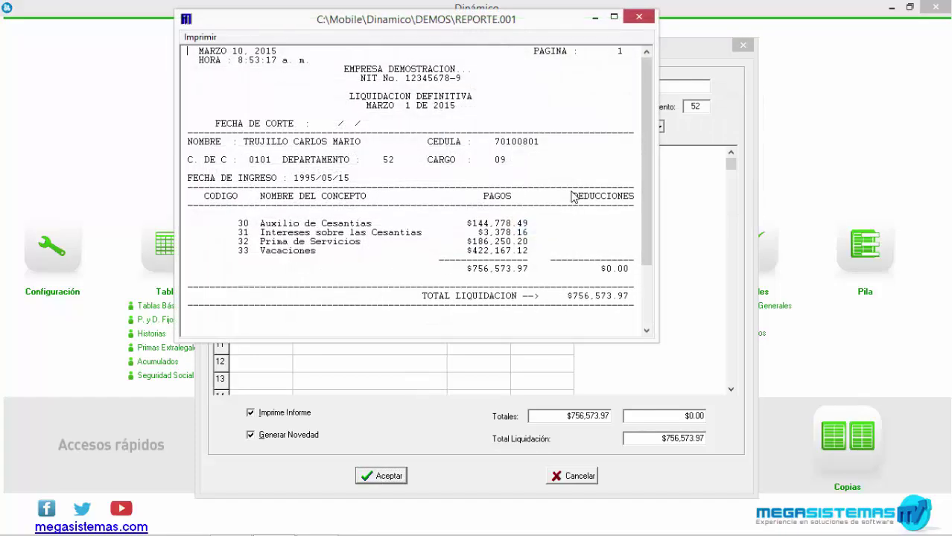